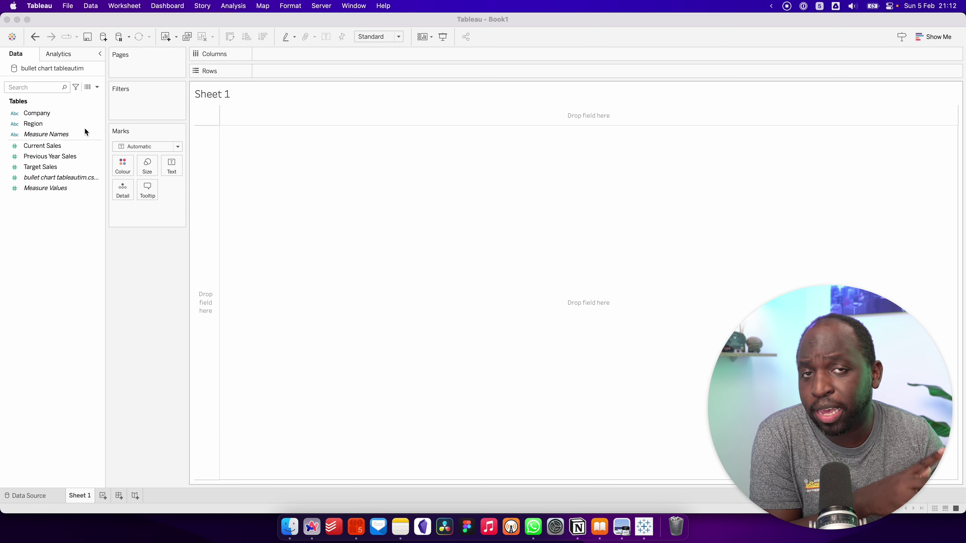
Put Region on Rows and Current Sales on Columns for one bar per region
{"action": "left_click_drag", "start_coordinate": [33, 123], "coordinate": [277, 73]}
{"action": "left_click_drag", "start_coordinate": [38, 146], "coordinate": [265, 51]}
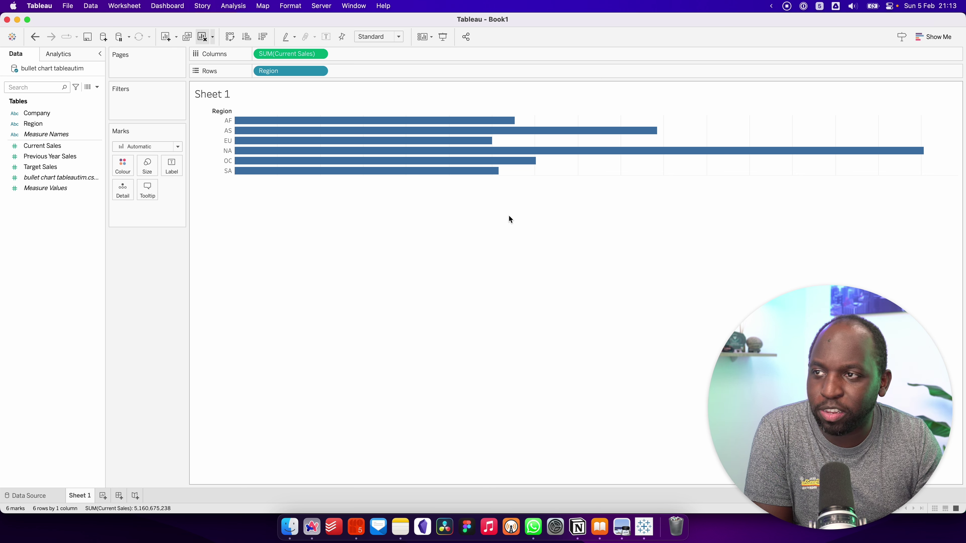
Show the Current Sales axis header and stretch the region rows much taller
{"action": "right_click", "coordinate": [307, 55]}
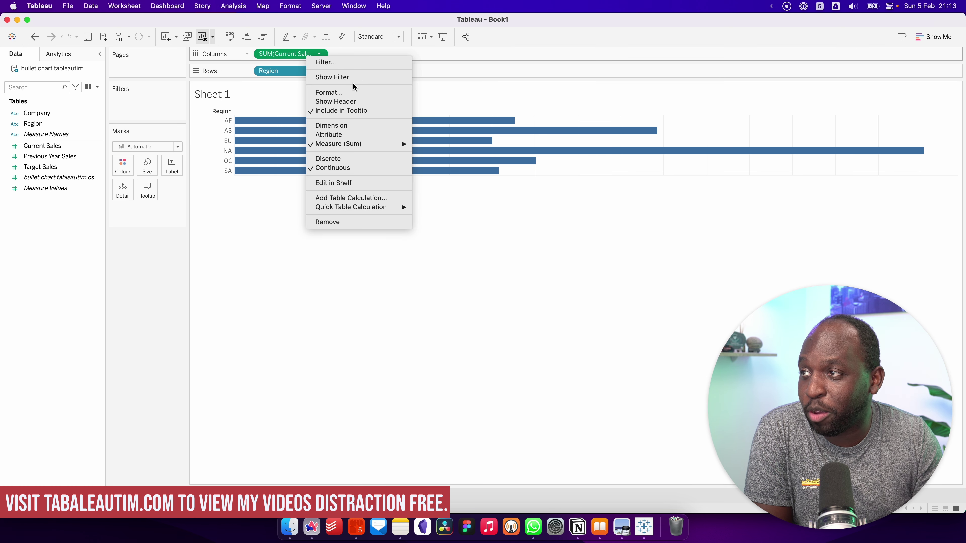
{"action": "left_click", "coordinate": [375, 102]}
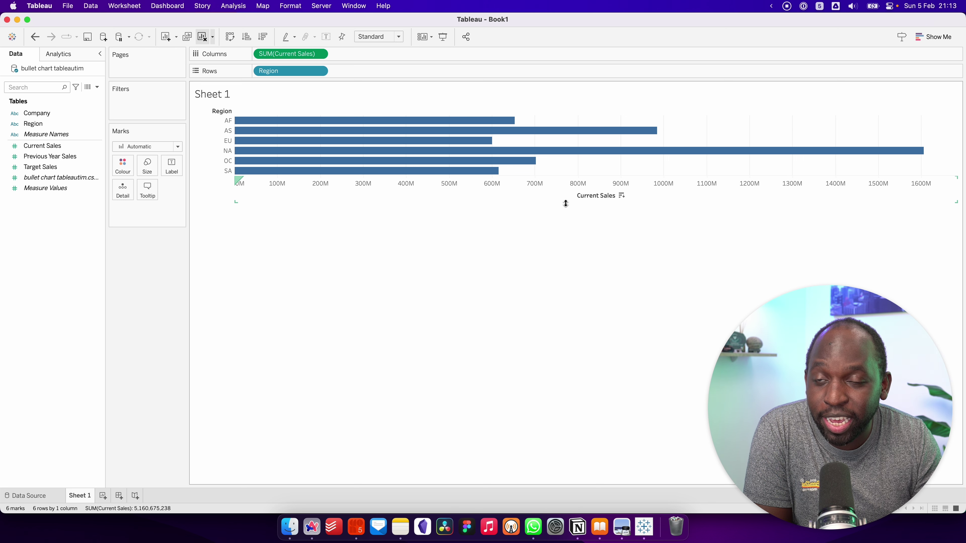
{"action": "left_click_drag", "start_coordinate": [566, 204], "coordinate": [563, 337]}
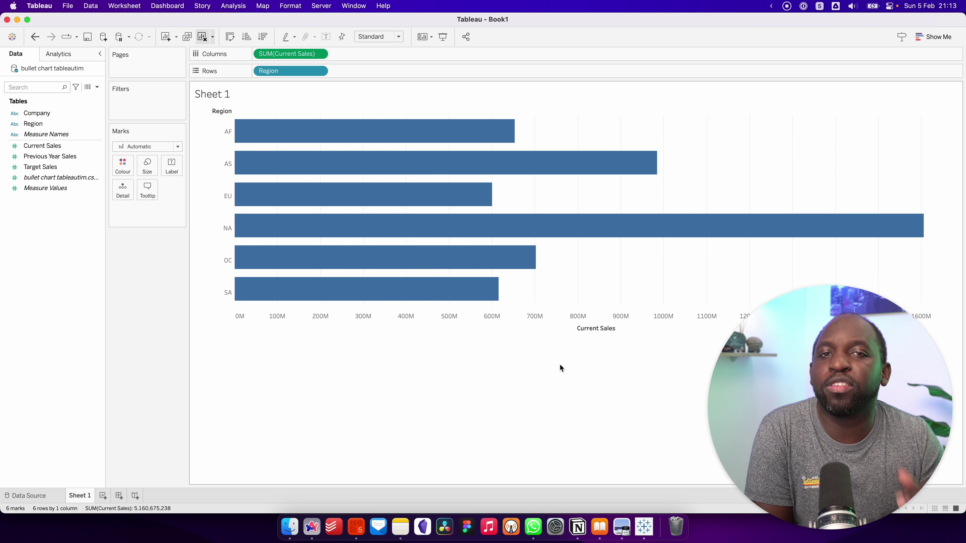
Add Target Sales and Previous Year Sales to Detail on the Marks card
{"action": "left_click", "coordinate": [25, 168]}
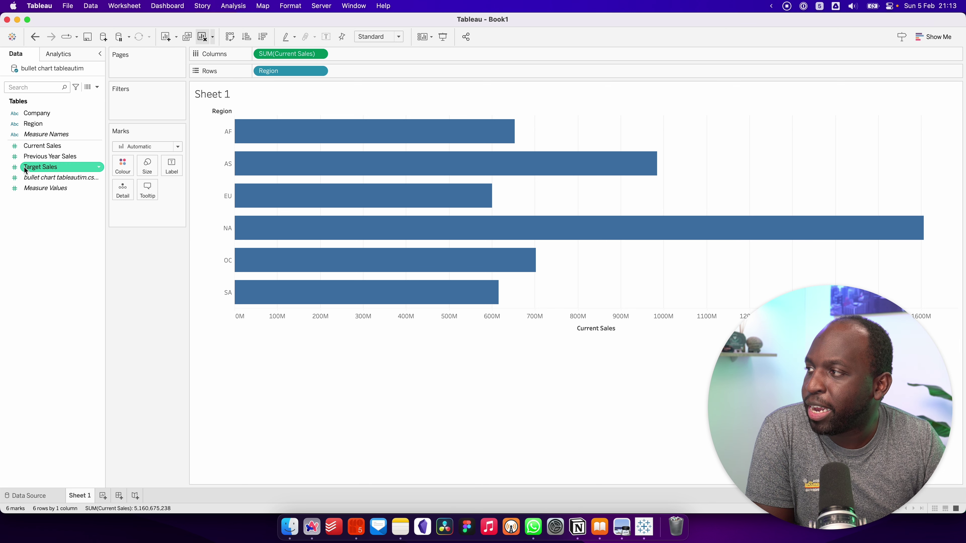
{"action": "left_click_drag", "start_coordinate": [25, 169], "coordinate": [120, 192]}
{"action": "left_click_drag", "start_coordinate": [51, 157], "coordinate": [122, 184]}
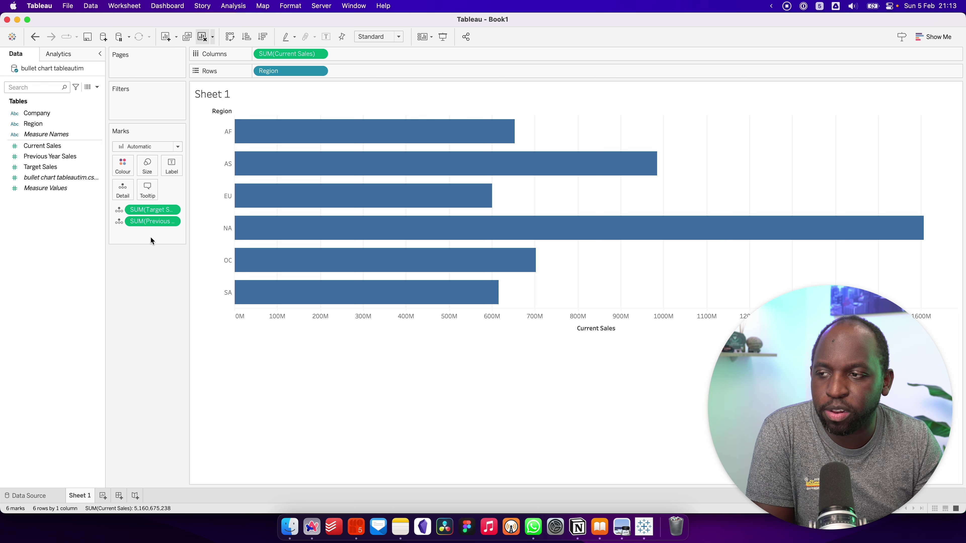
Add a per-cell reference line on the axis using SUM(Target Sales)
{"action": "right_click", "coordinate": [456, 318]}
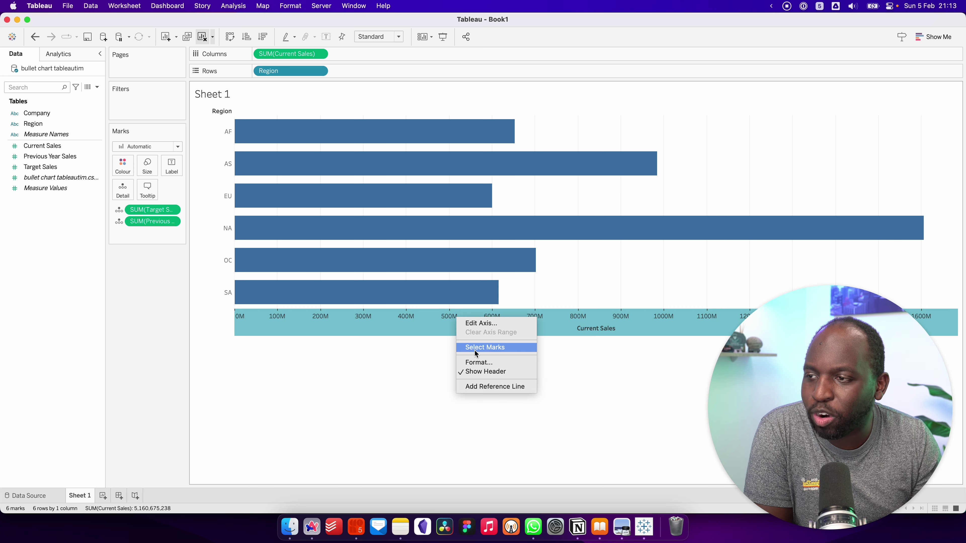
{"action": "left_click", "coordinate": [496, 387]}
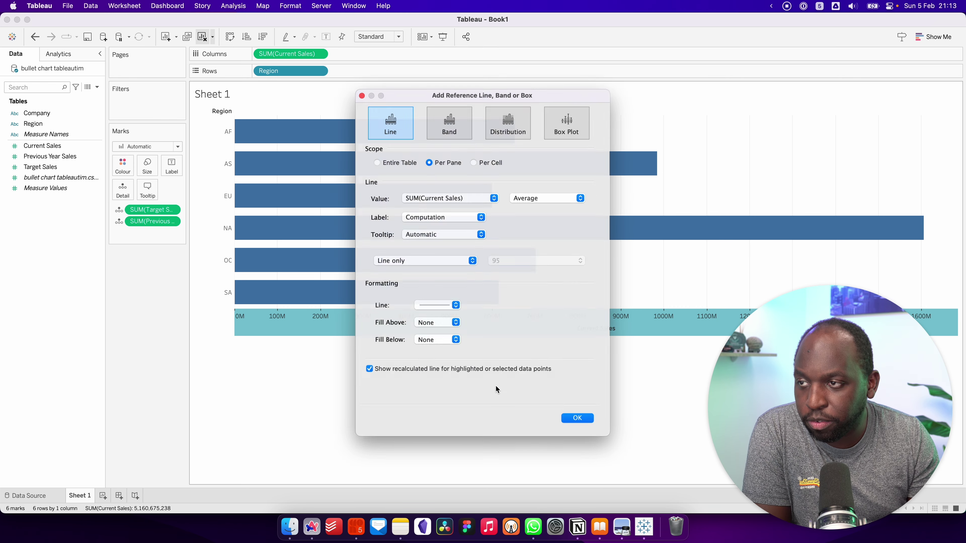
{"action": "left_click", "coordinate": [475, 194]}
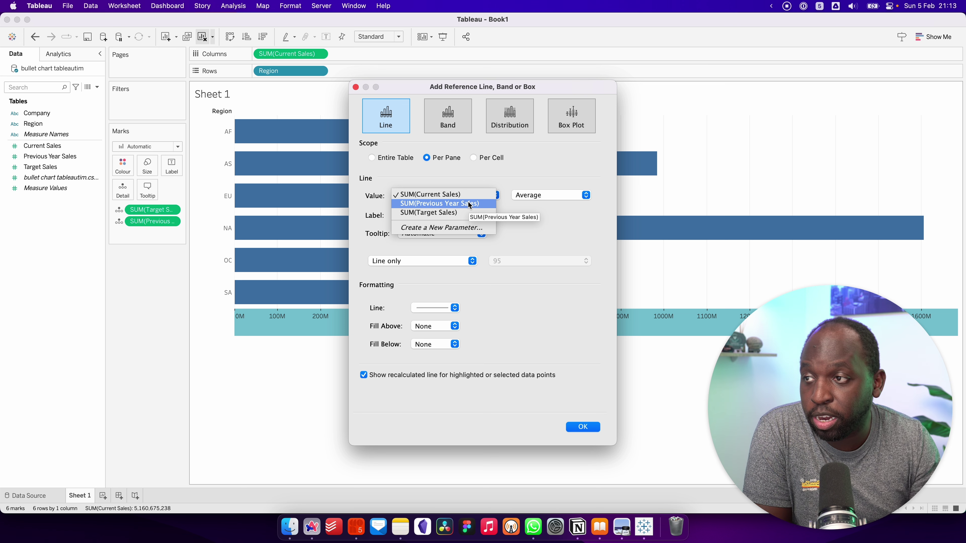
{"action": "left_click", "coordinate": [445, 212]}
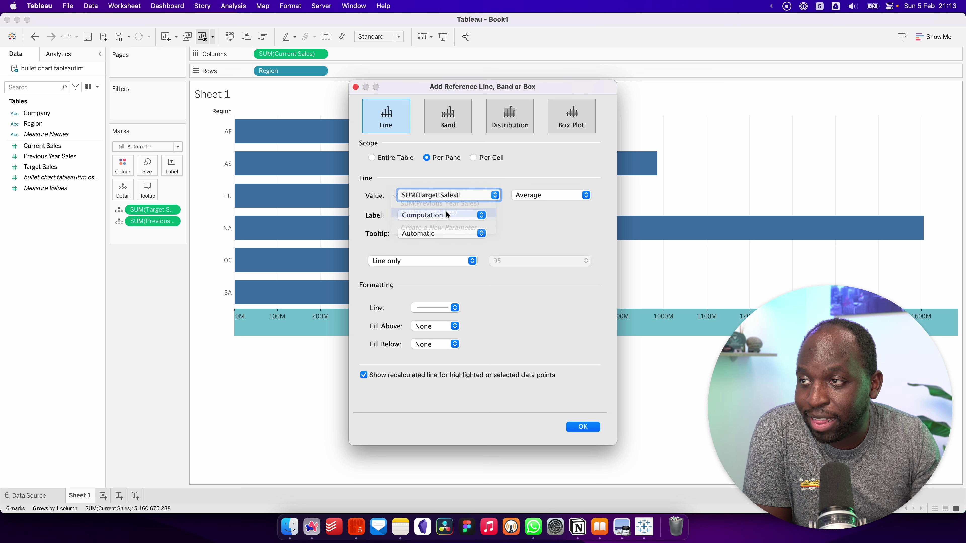
{"action": "left_click", "coordinate": [475, 157]}
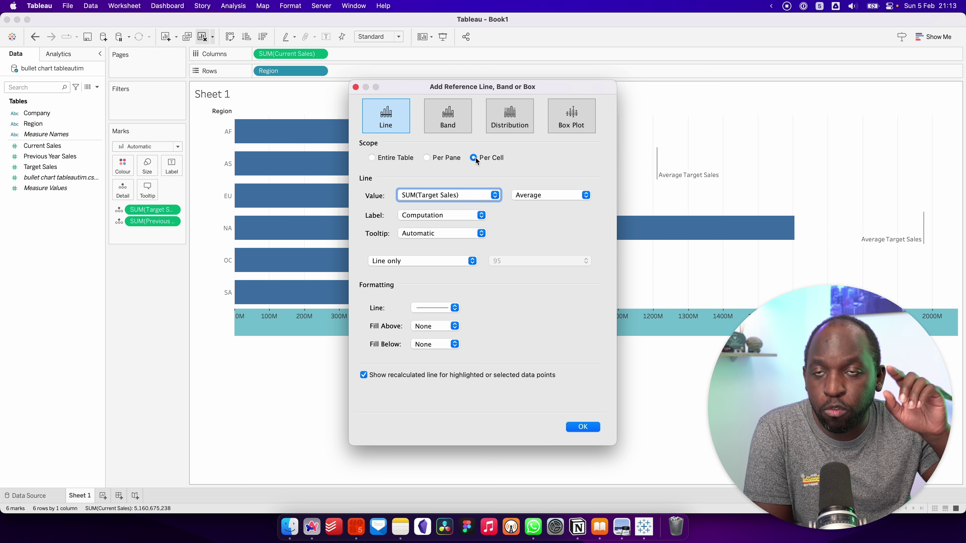
{"action": "left_click", "coordinate": [533, 196]}
{"action": "left_click", "coordinate": [545, 159]}
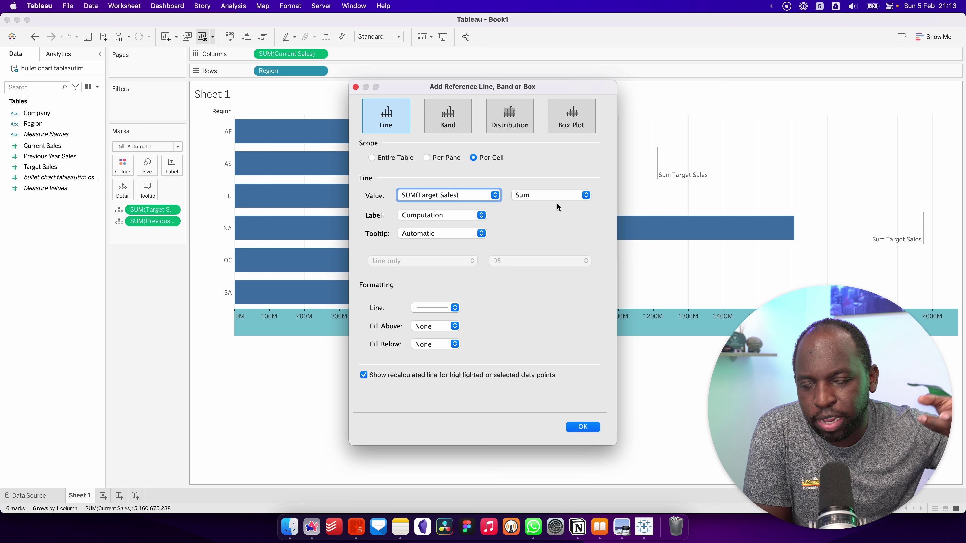
Set the target line's label to None, make the line thicker, and confirm
{"action": "left_click", "coordinate": [450, 215]}
{"action": "left_click", "coordinate": [433, 195]}
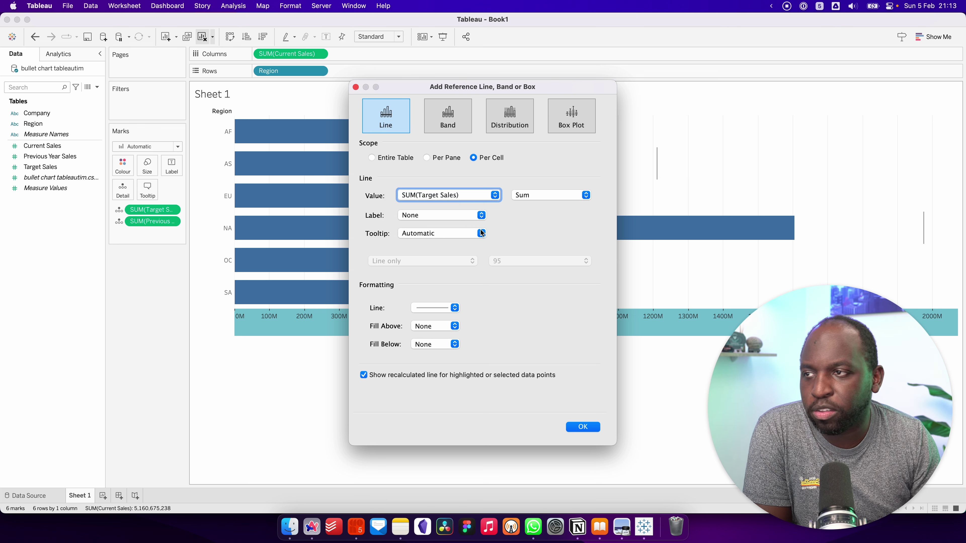
{"action": "left_click", "coordinate": [444, 306]}
{"action": "left_click", "coordinate": [447, 375]}
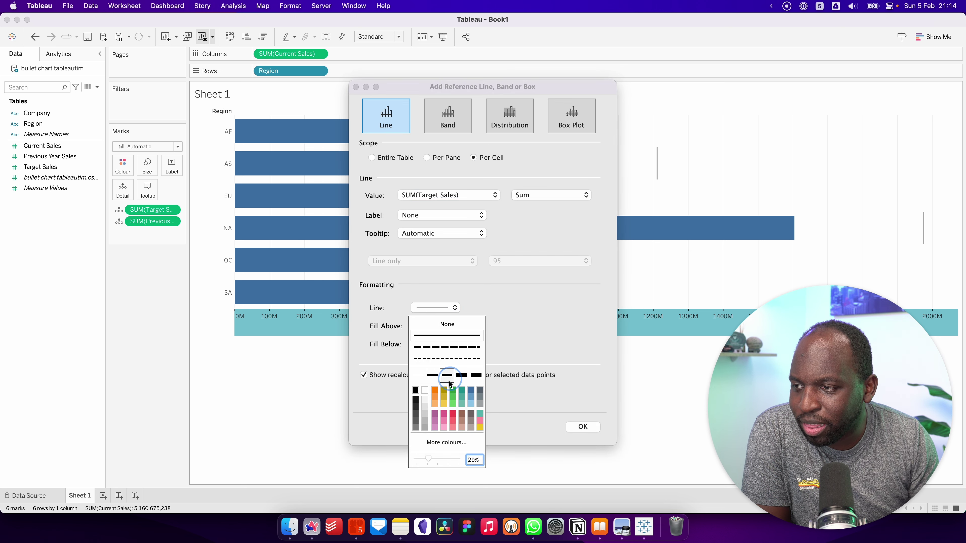
{"action": "left_click", "coordinate": [460, 377]}
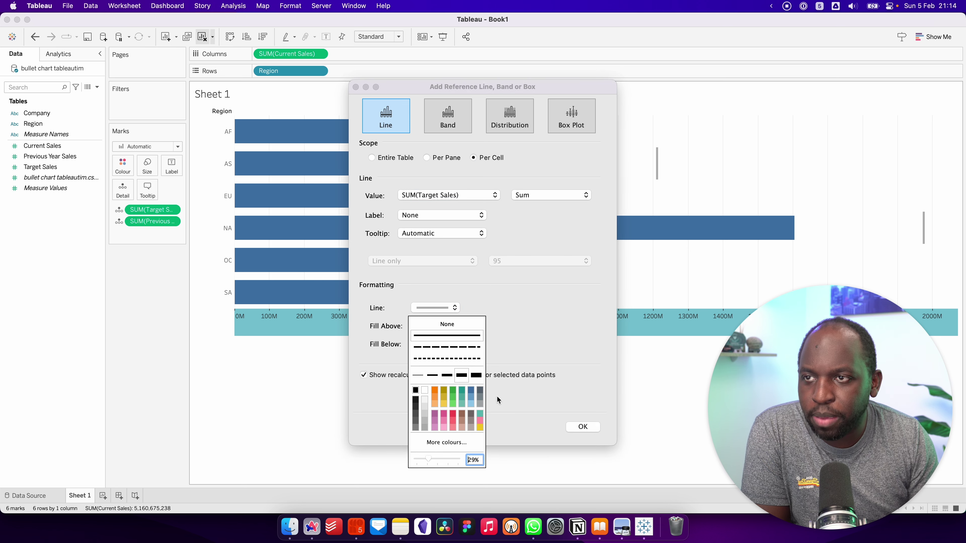
{"action": "left_click", "coordinate": [583, 428]}
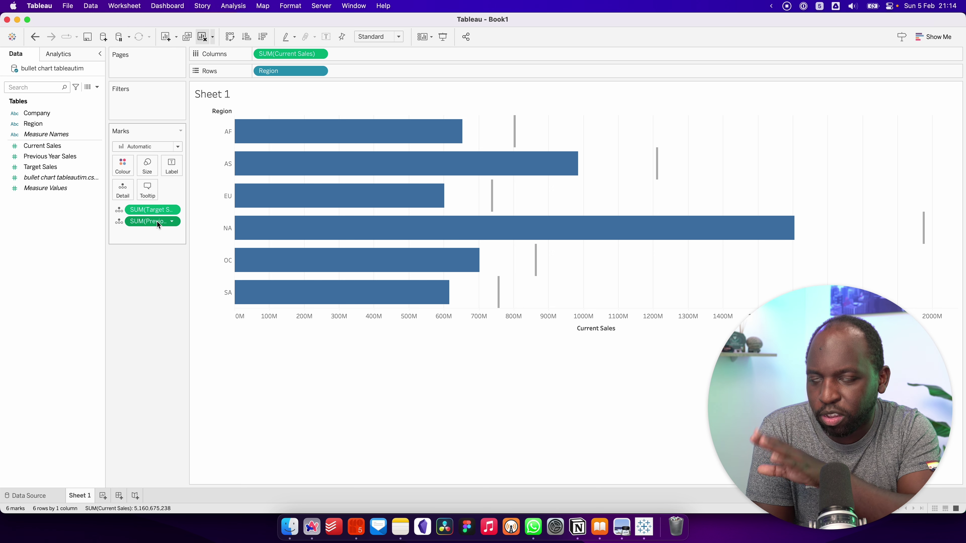
Add Previous Year Sales to Columns as a dual axis and draw all marks as bars
{"action": "left_click_drag", "start_coordinate": [157, 221], "coordinate": [393, 54]}
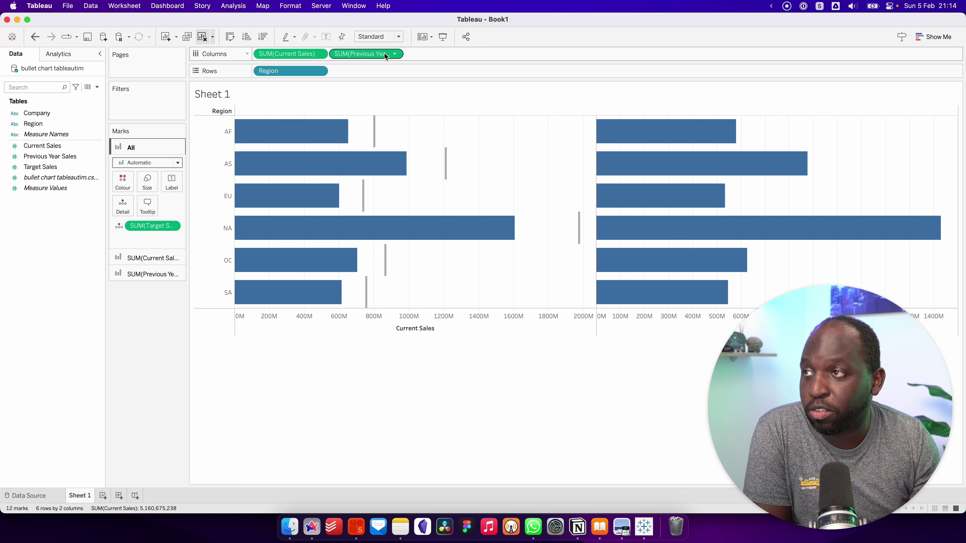
{"action": "left_click", "coordinate": [395, 54]}
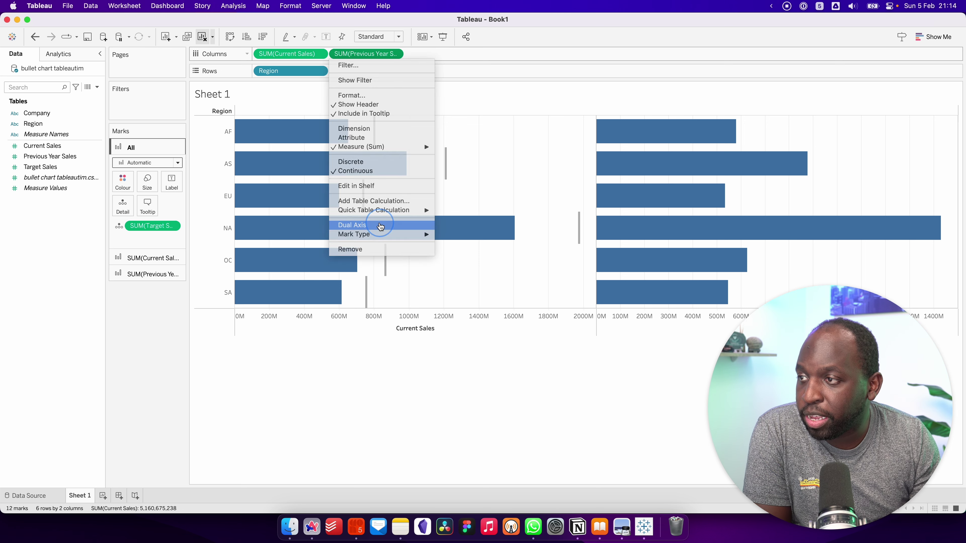
{"action": "left_click", "coordinate": [381, 224]}
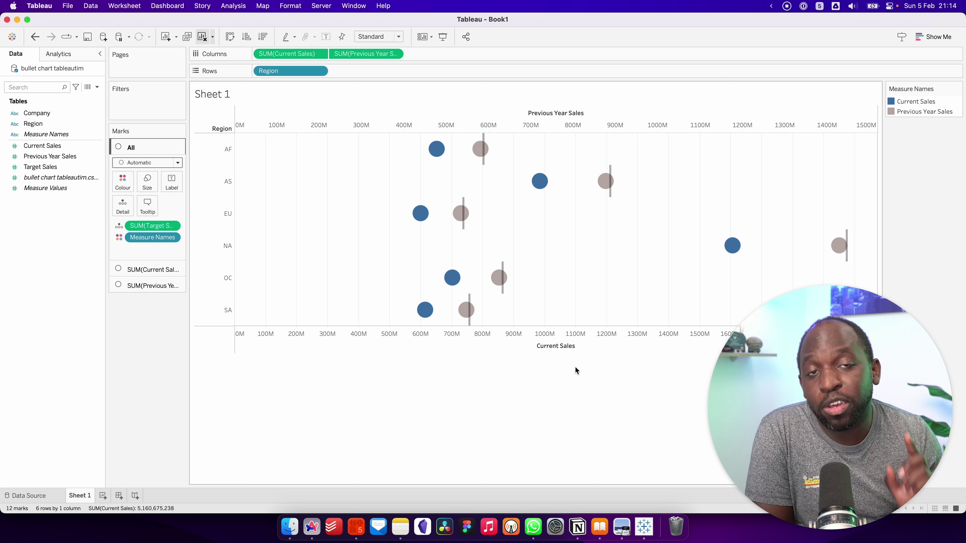
{"action": "left_click", "coordinate": [156, 162]}
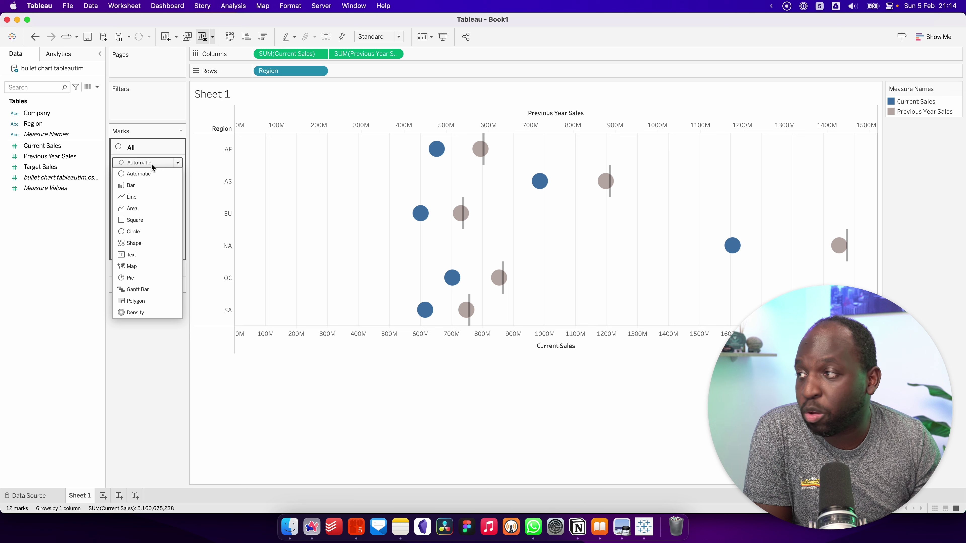
{"action": "left_click", "coordinate": [144, 185]}
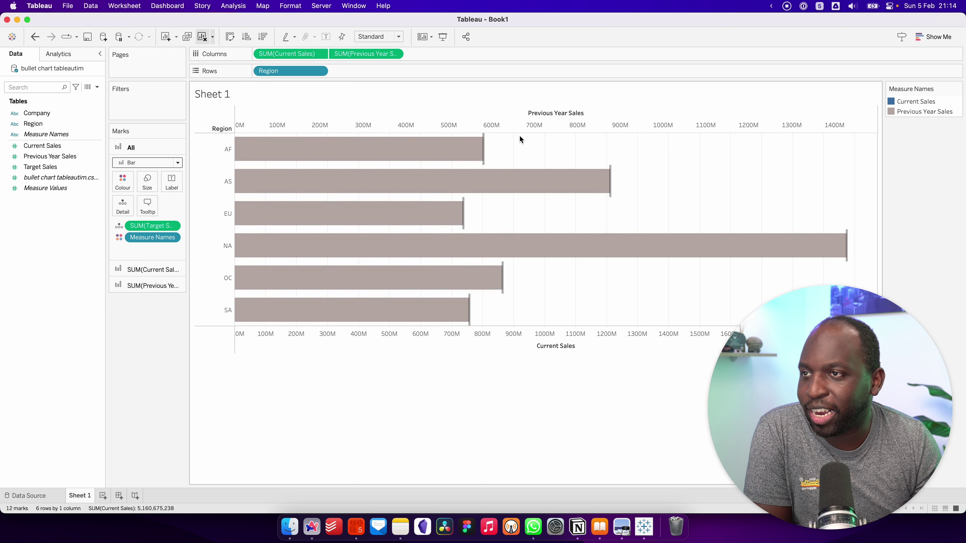
Synchronise the Previous Year Sales axis with Current Sales and hide its top header
{"action": "right_click", "coordinate": [590, 127]}
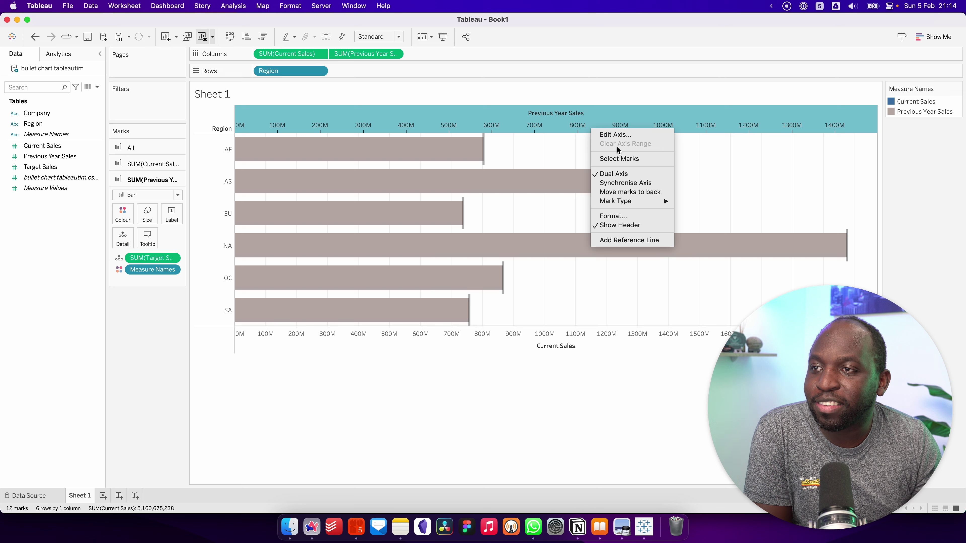
{"action": "left_click", "coordinate": [642, 184]}
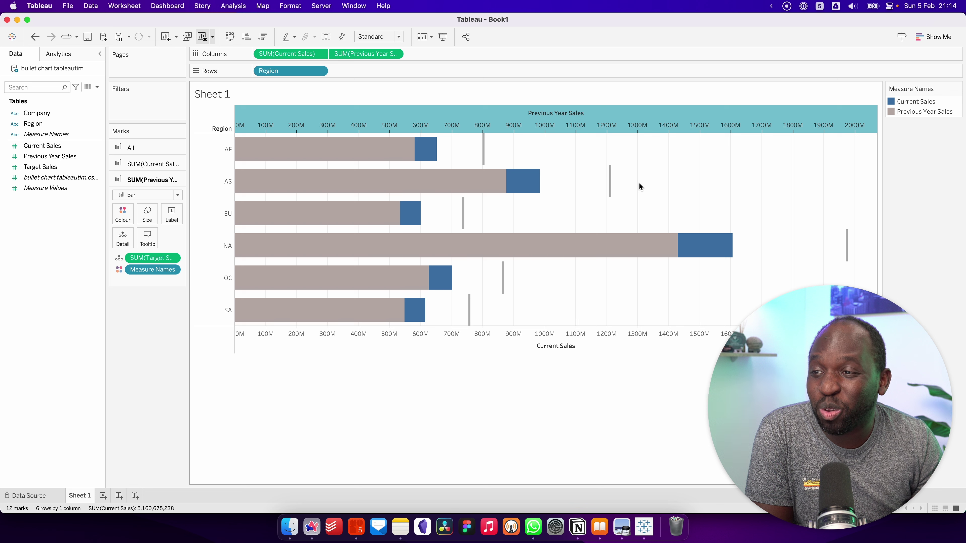
{"action": "right_click", "coordinate": [618, 121]}
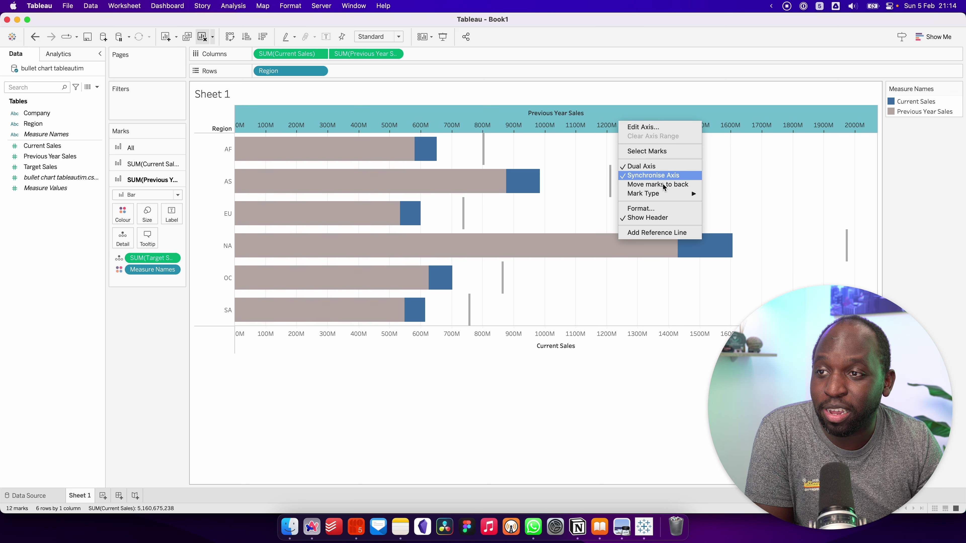
{"action": "left_click", "coordinate": [665, 218]}
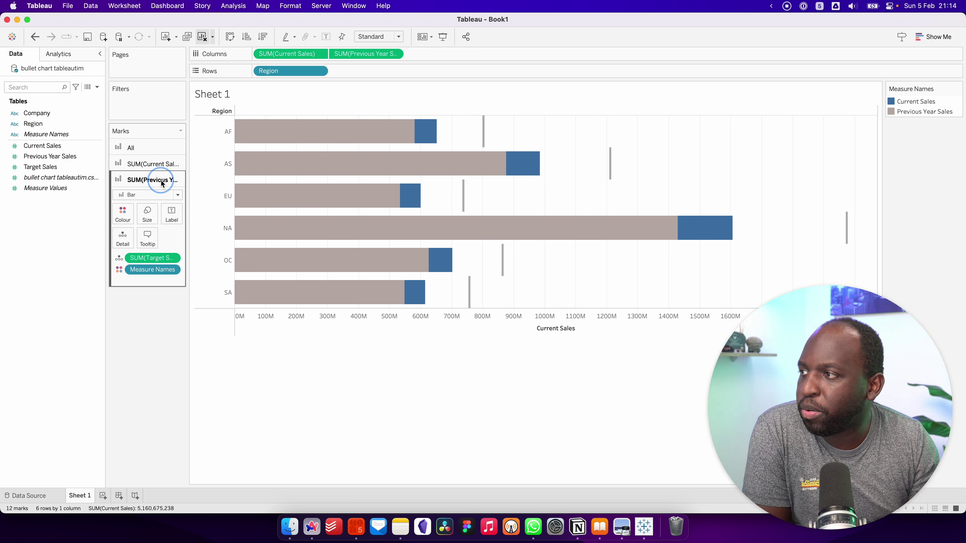
Widen the Previous Year Sales bars and move its pill before Current Sales on Columns
{"action": "left_click", "coordinate": [156, 214]}
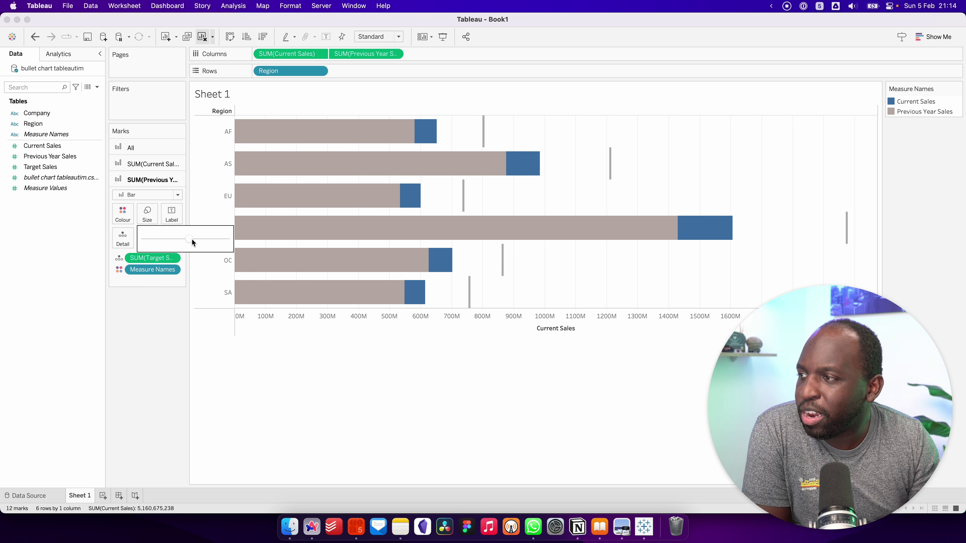
{"action": "left_click_drag", "start_coordinate": [199, 239], "coordinate": [207, 240]}
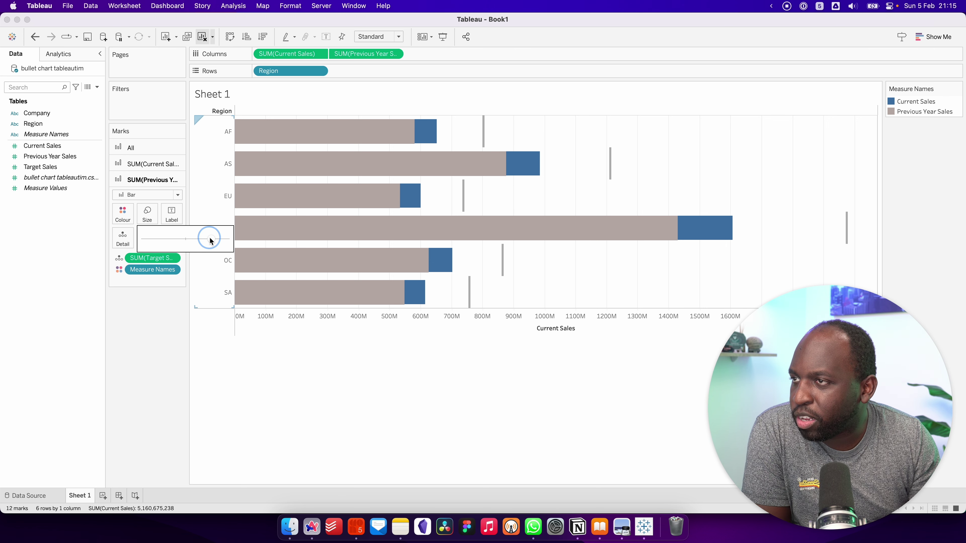
{"action": "left_click_drag", "start_coordinate": [210, 239], "coordinate": [218, 239]}
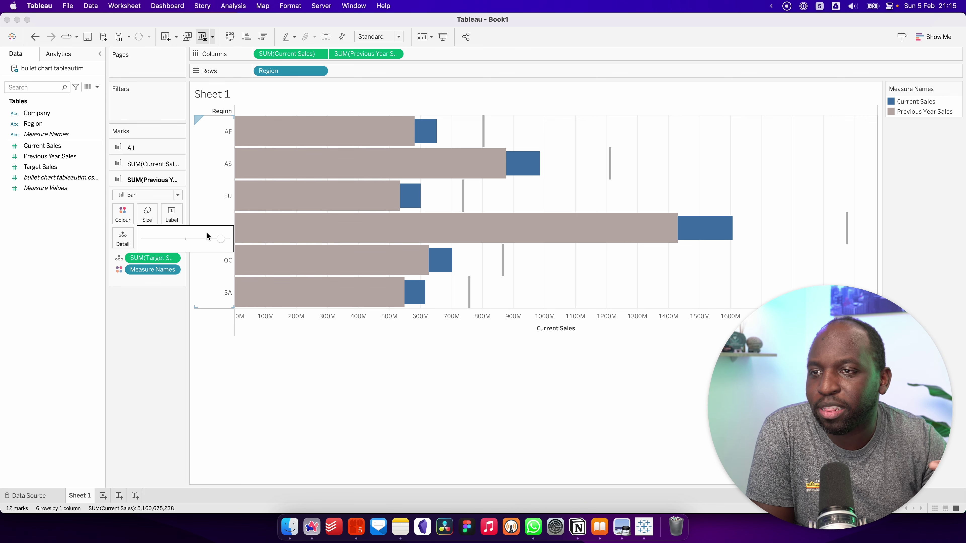
{"action": "left_click_drag", "start_coordinate": [364, 55], "coordinate": [262, 55]}
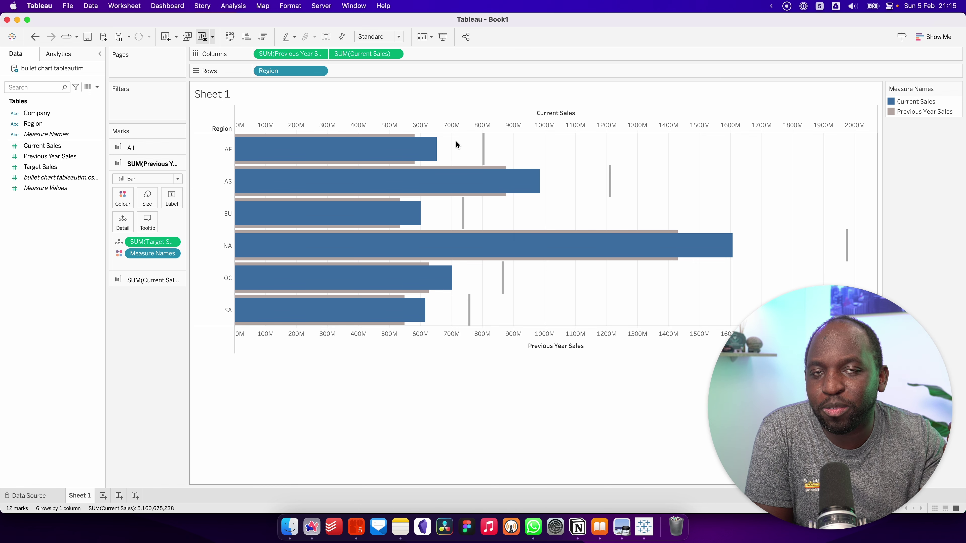
Try hiding the top Current Sales header, undo the misstep, and check the bottom axis options
{"action": "right_click", "coordinate": [576, 122]}
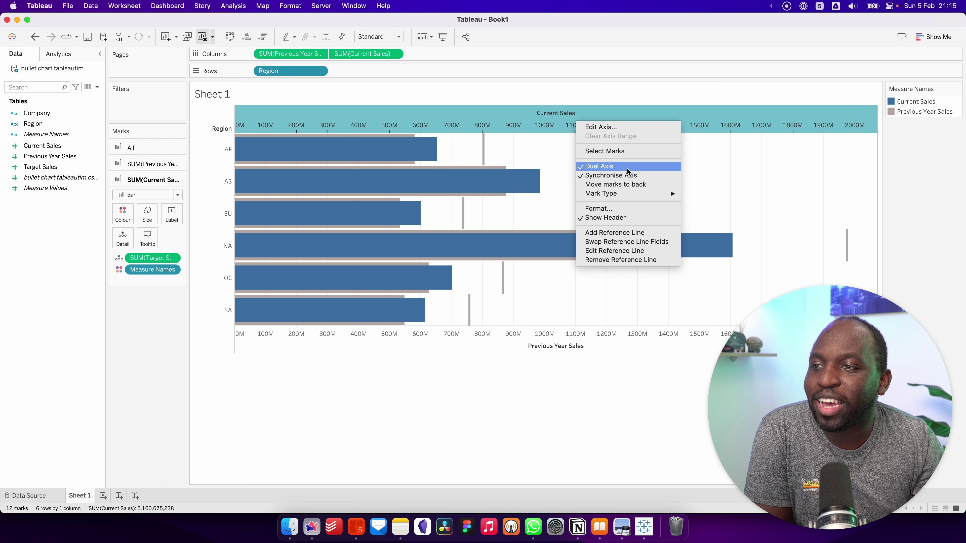
{"action": "left_click", "coordinate": [624, 217]}
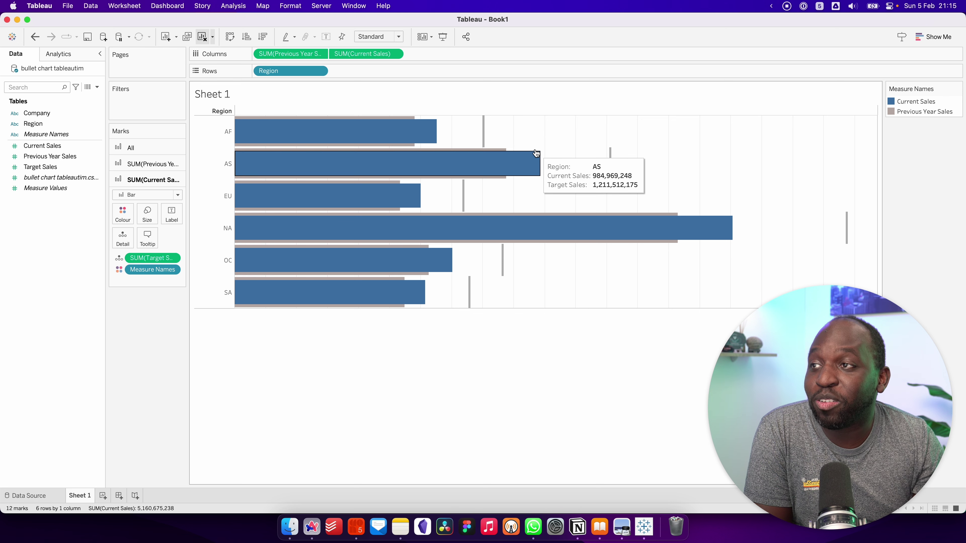
{"action": "right_click", "coordinate": [591, 107]}
{"action": "left_click", "coordinate": [546, 112]}
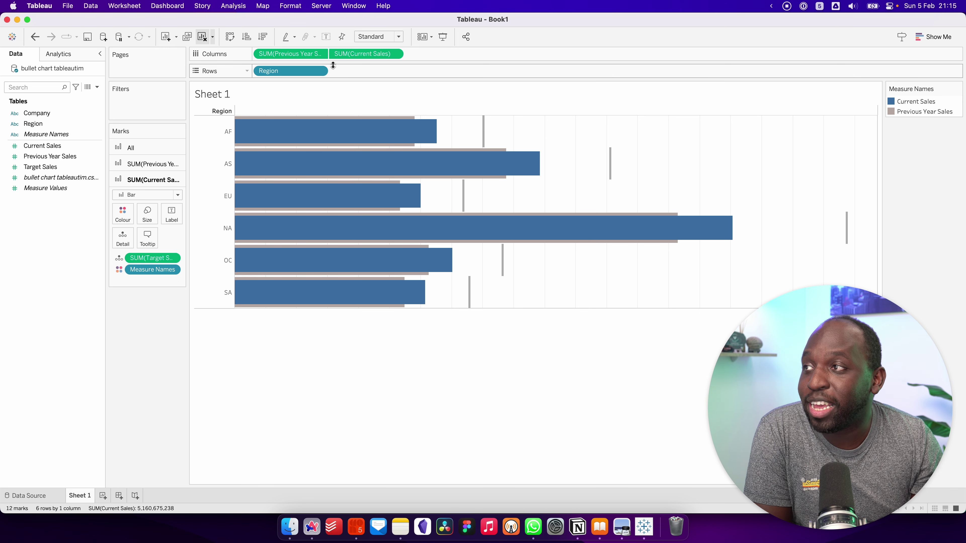
{"action": "left_click", "coordinate": [35, 37]}
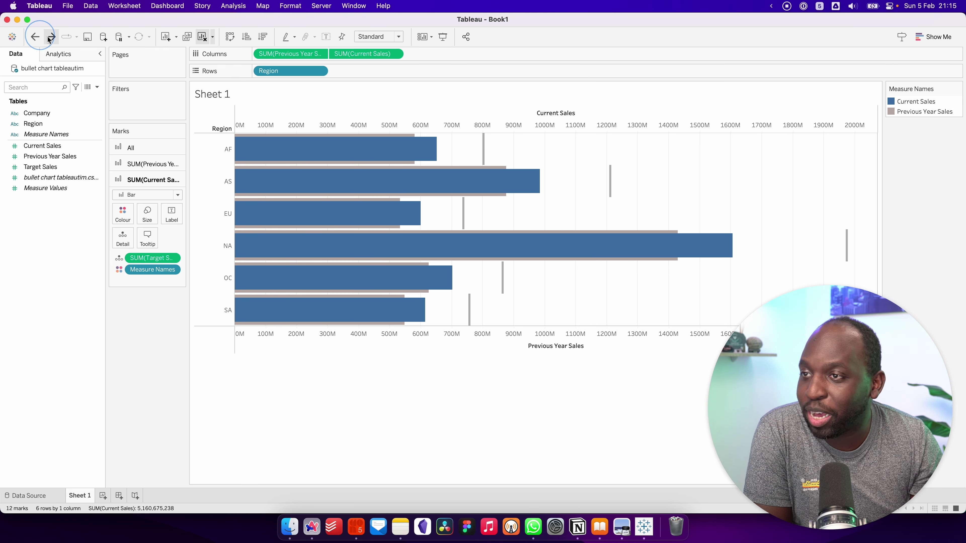
{"action": "right_click", "coordinate": [610, 341]}
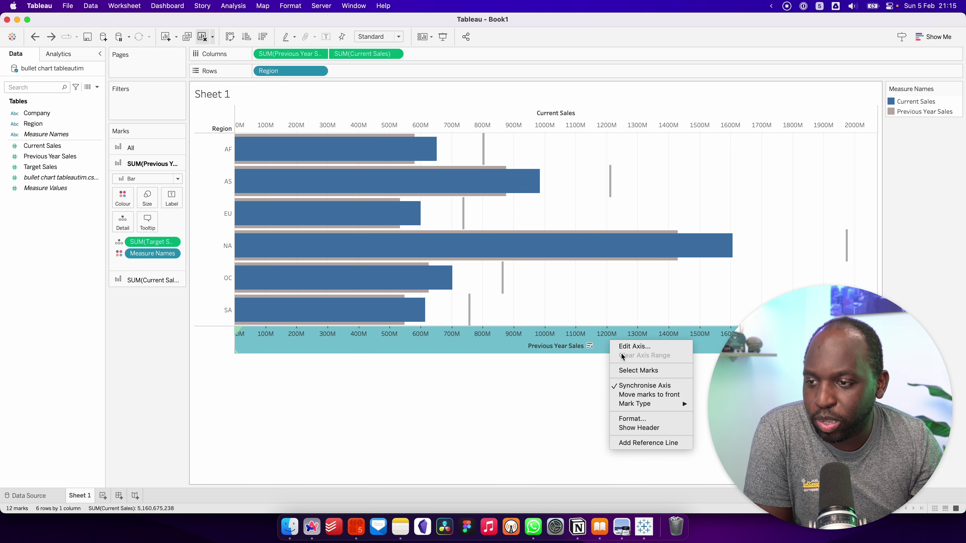
{"action": "left_click", "coordinate": [655, 425]}
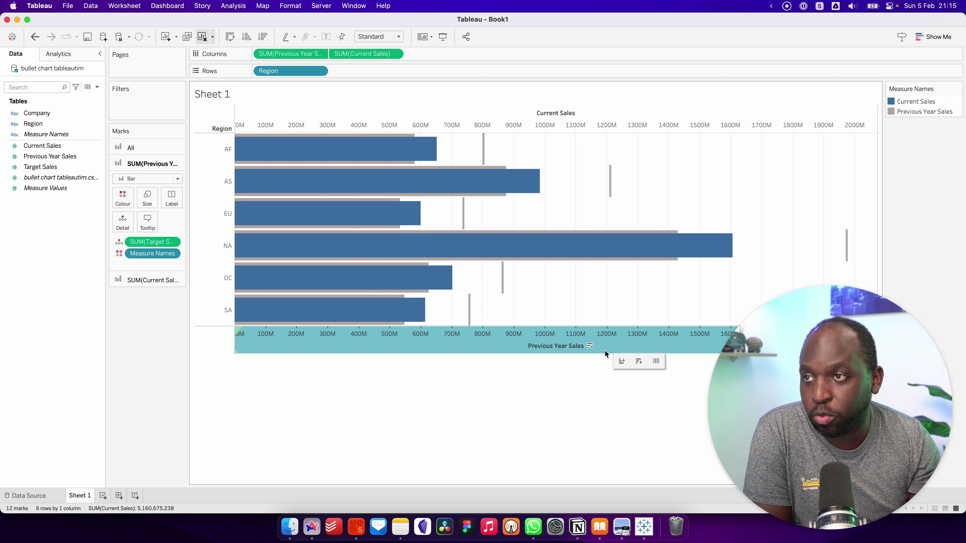
Hide the top Current Sales axis header and edit the bottom Previous Year Sales axis
{"action": "right_click", "coordinate": [542, 116]}
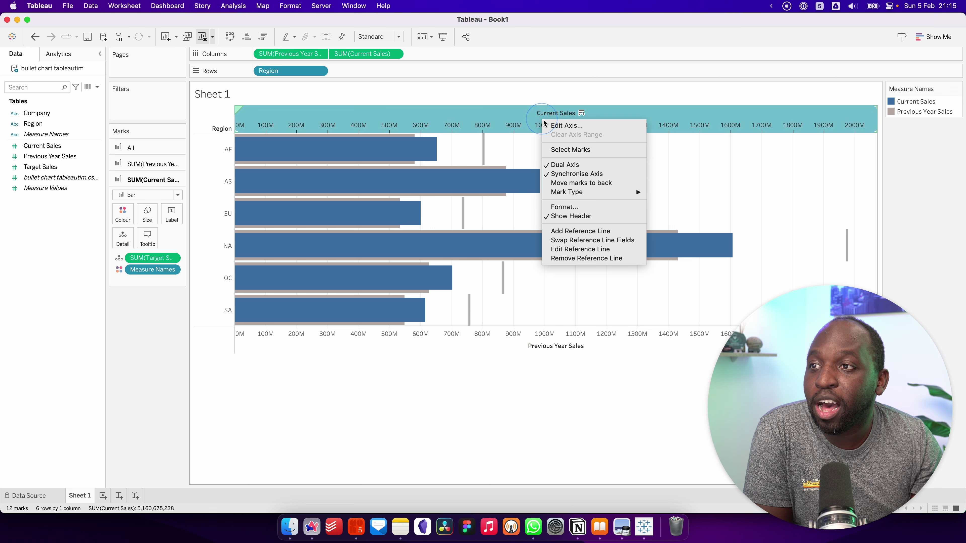
{"action": "left_click", "coordinate": [587, 216]}
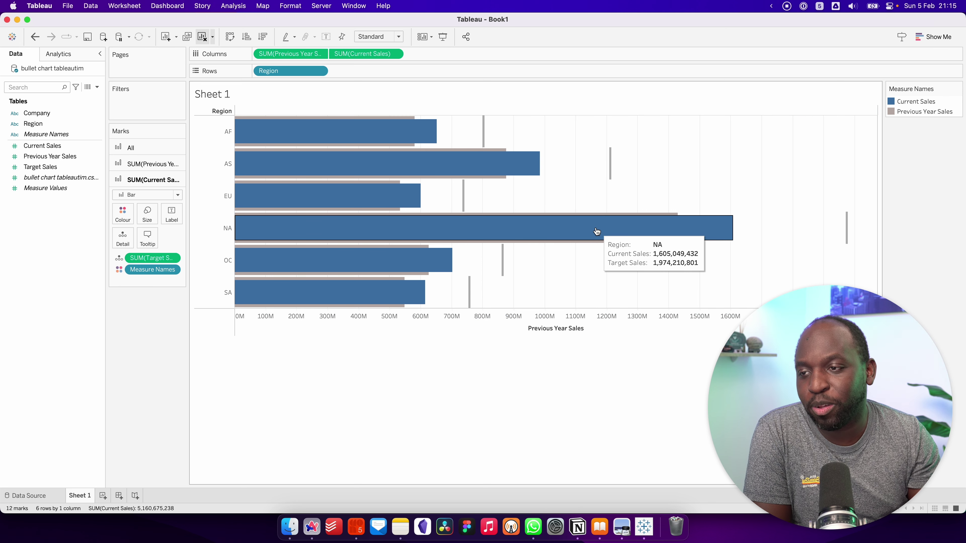
{"action": "right_click", "coordinate": [576, 324]}
{"action": "left_click", "coordinate": [585, 328]}
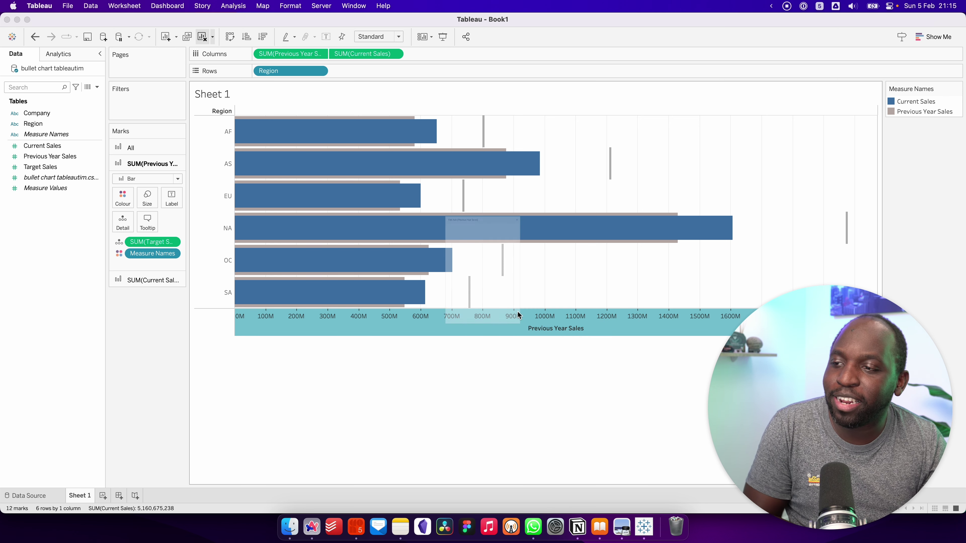
Change the bottom axis title from 'Previous Year Sales' to 'Sales' and close the dialog
{"action": "left_click", "coordinate": [418, 354]}
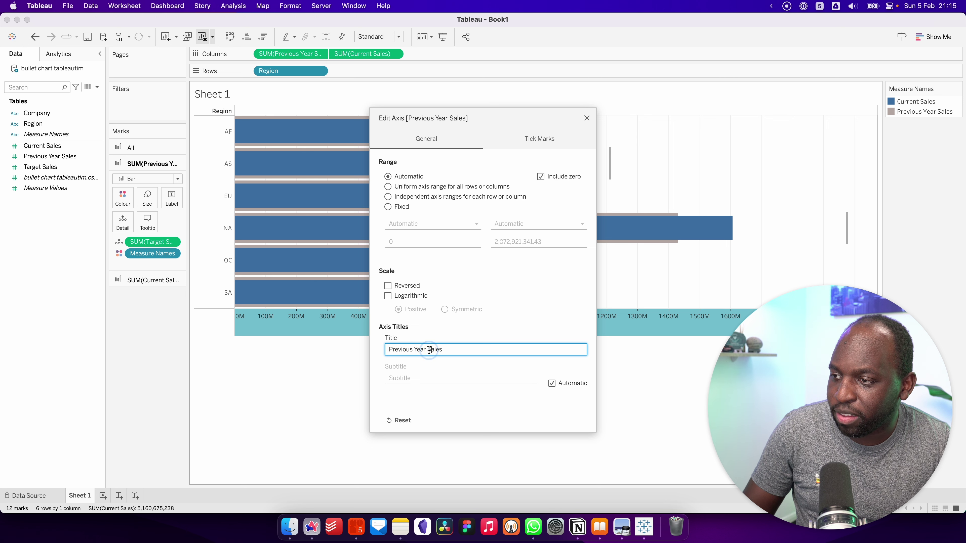
{"action": "left_click_drag", "start_coordinate": [431, 349], "coordinate": [383, 353]}
{"action": "type", "text": "S"}
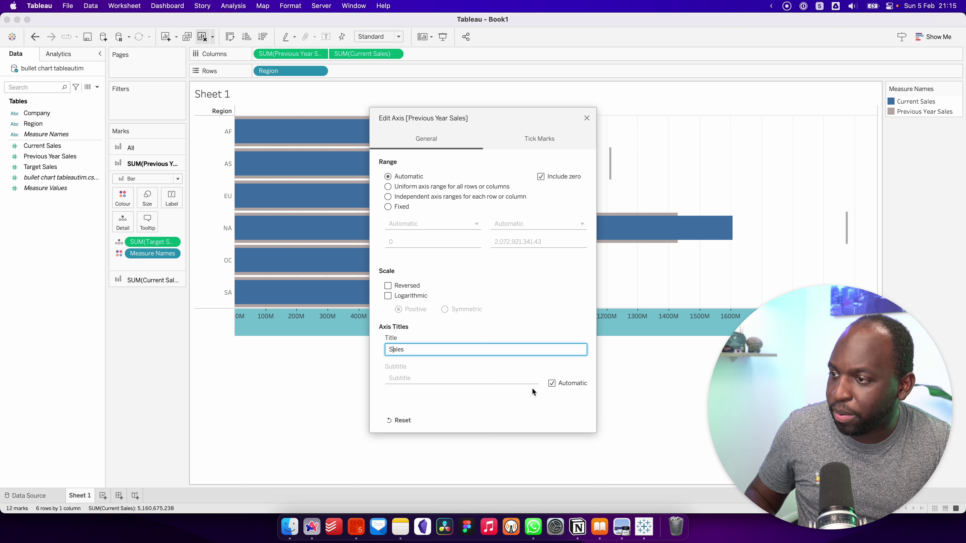
{"action": "left_click", "coordinate": [587, 119]}
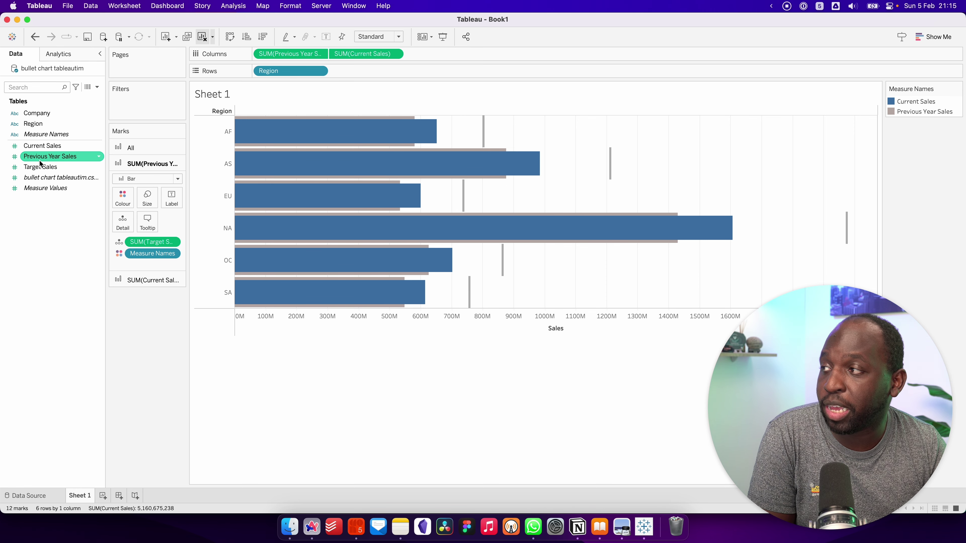
{"action": "left_click", "coordinate": [63, 156]}
{"action": "left_click", "coordinate": [61, 167]}
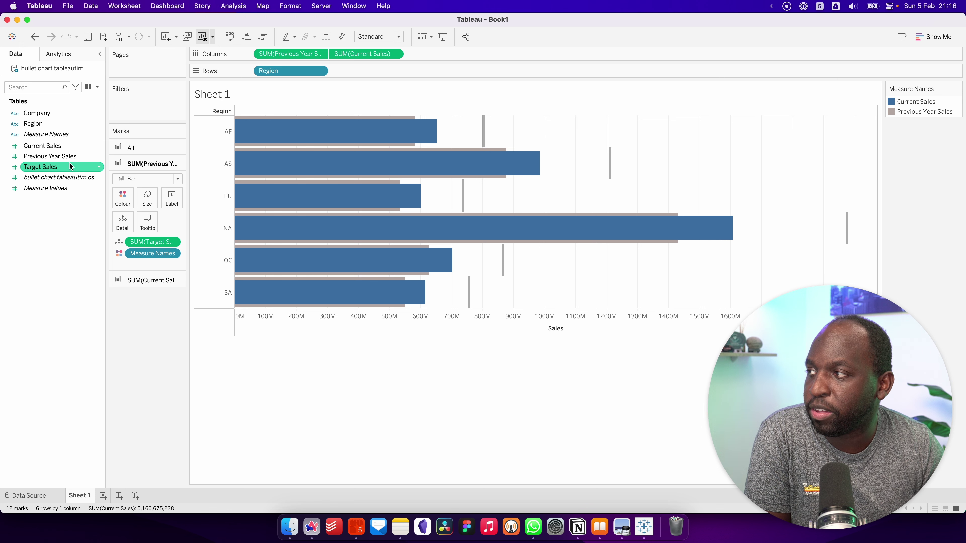